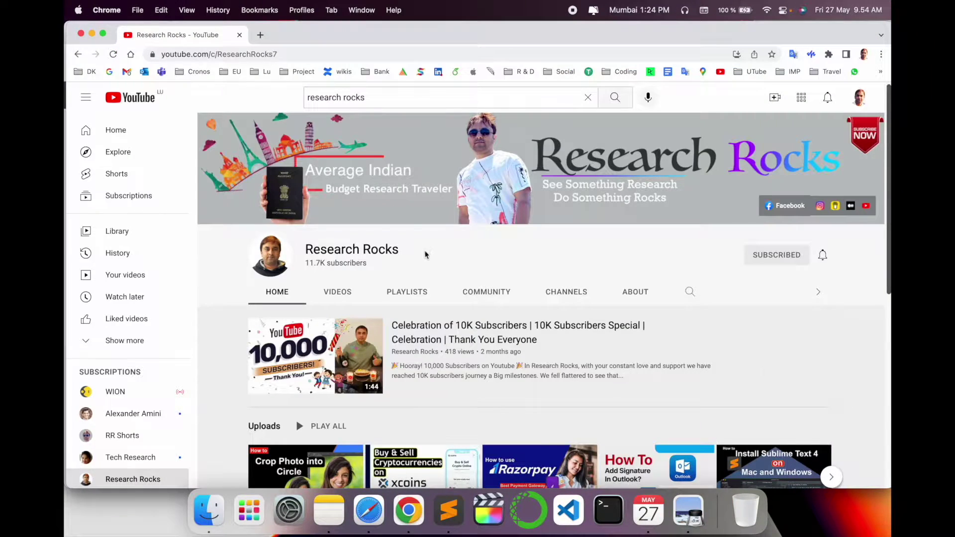
Select the full channel name 'Research Rocks' on the YouTube page.
{"action": "double_click", "coordinate": [381, 250]}
{"action": "triple_click", "coordinate": [381, 250]}
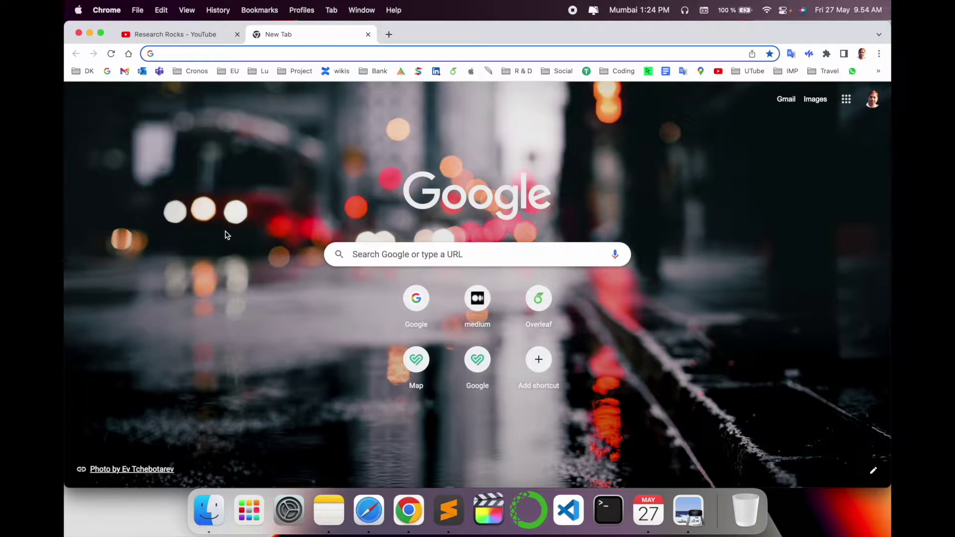
Go to Google Drive through the Google apps list on the Google home page.
{"action": "left_click", "coordinate": [405, 293]}
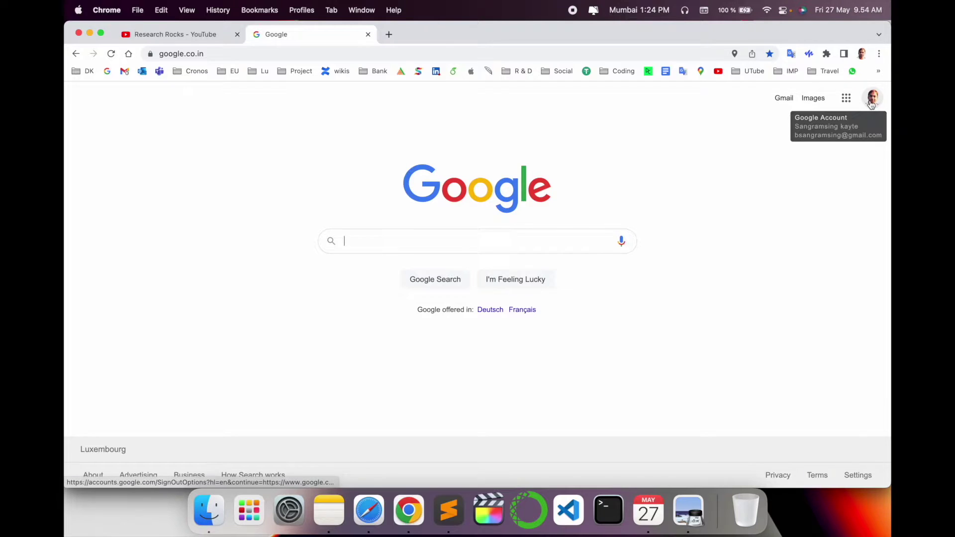
{"action": "left_click", "coordinate": [846, 99]}
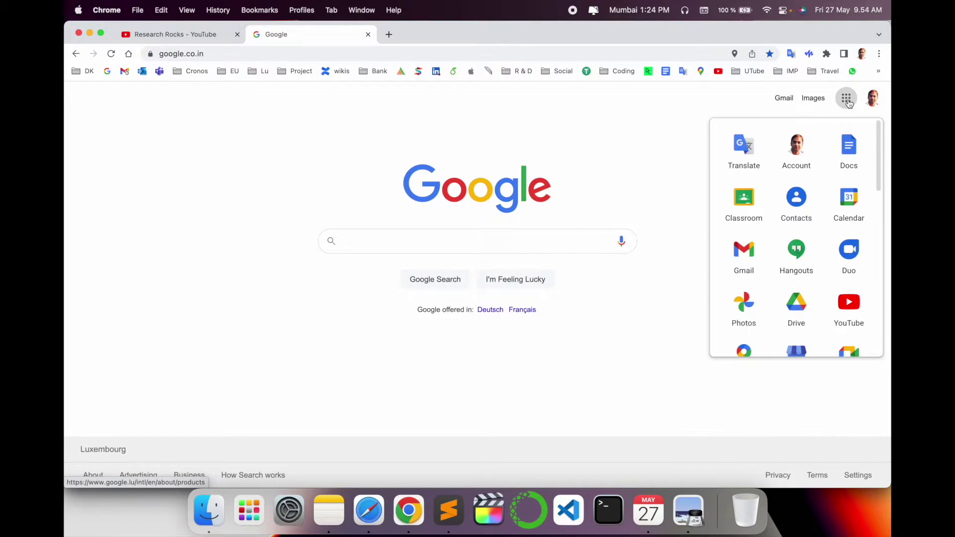
{"action": "left_click", "coordinate": [795, 304]}
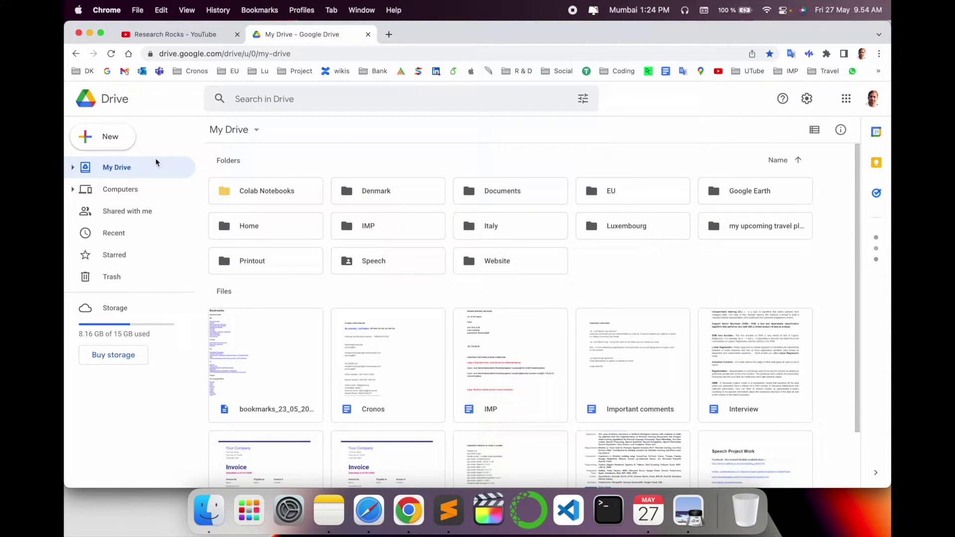
Show Drive's Google Sheets options (Blank spreadsheet / From a template), closing an accidental blank sheet.
{"action": "left_click", "coordinate": [103, 139]}
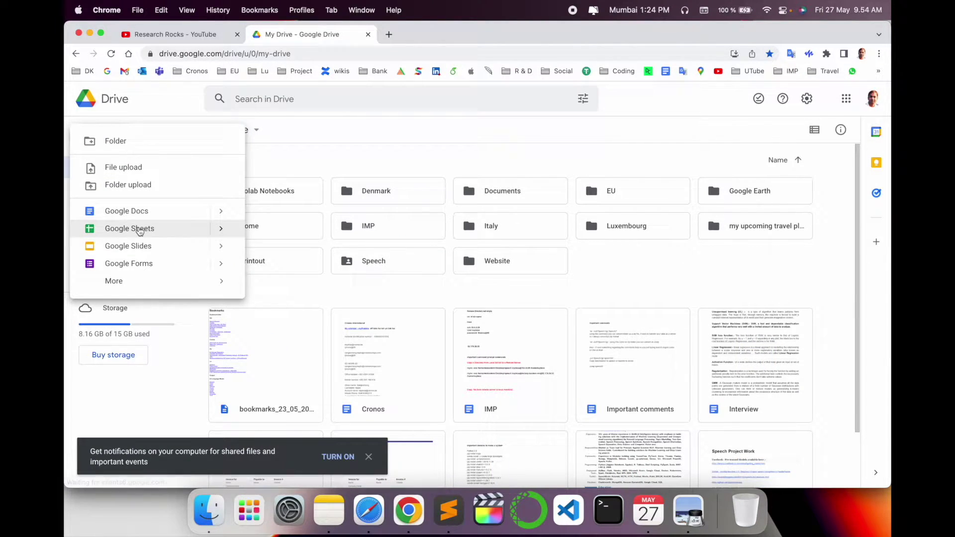
{"action": "left_click", "coordinate": [188, 234]}
{"action": "key", "text": "super+w"}
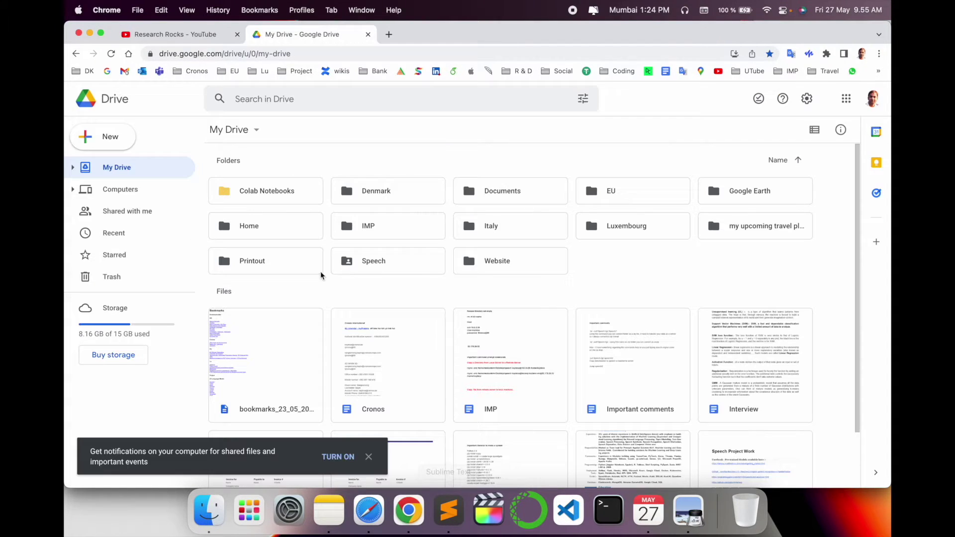
{"action": "left_click", "coordinate": [110, 143]}
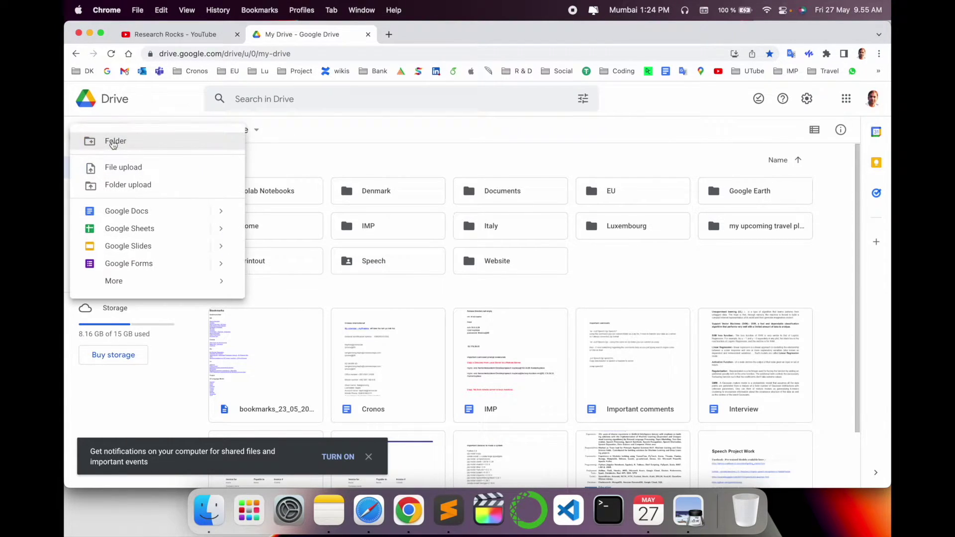
{"action": "mouse_move", "coordinate": [219, 229]}
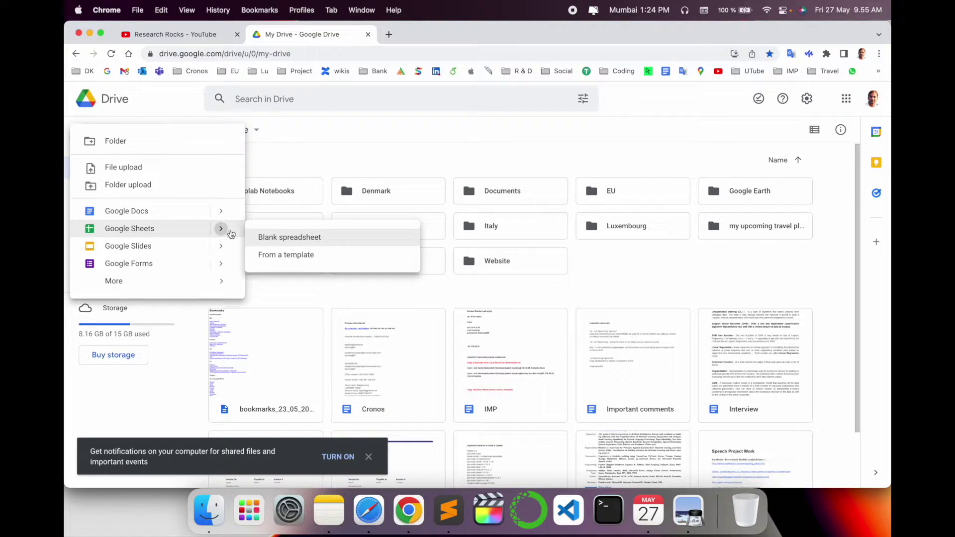
Pick the Invoice template from the Work section of the Sheets template gallery.
{"action": "left_click", "coordinate": [298, 255]}
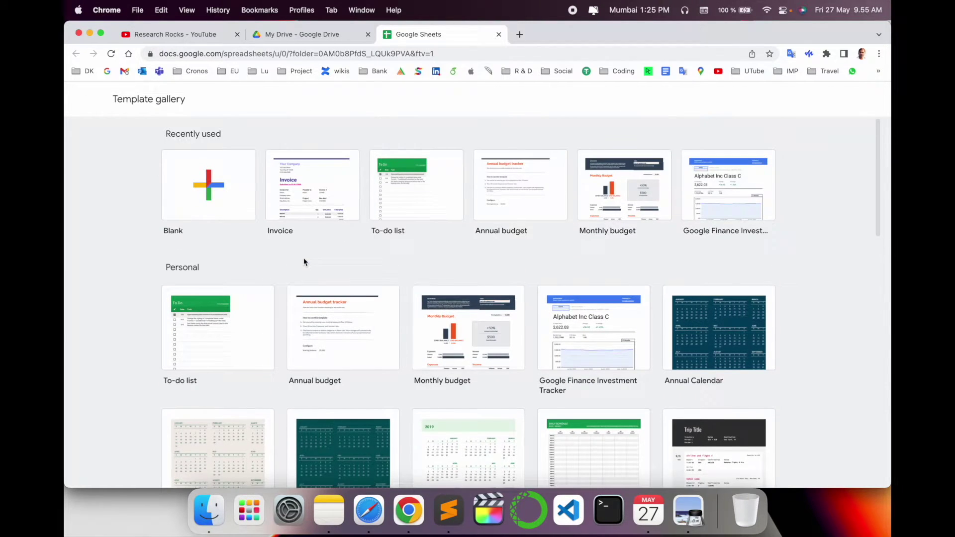
{"action": "scroll", "coordinate": [304, 262], "scroll_direction": "down", "scroll_amount": 10}
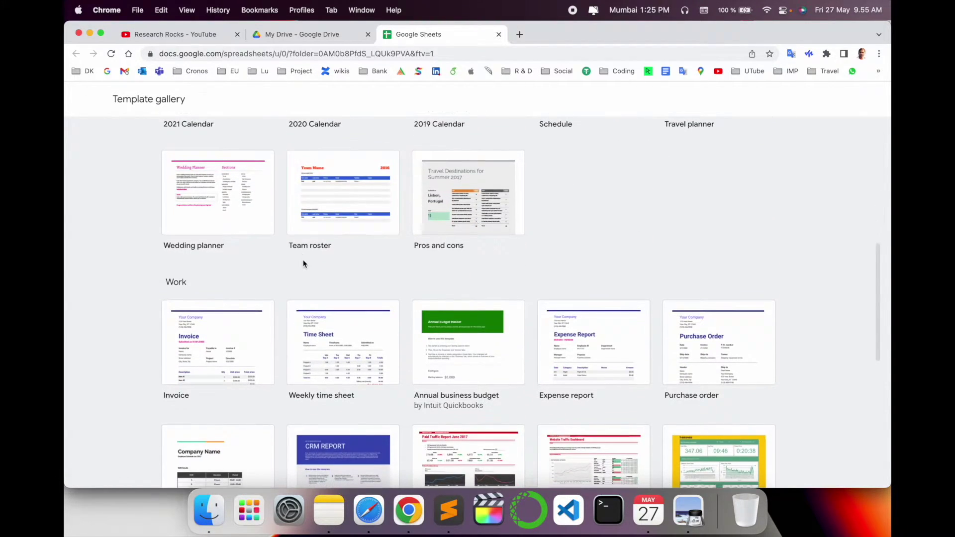
{"action": "scroll", "coordinate": [304, 262], "scroll_direction": "down", "scroll_amount": 3}
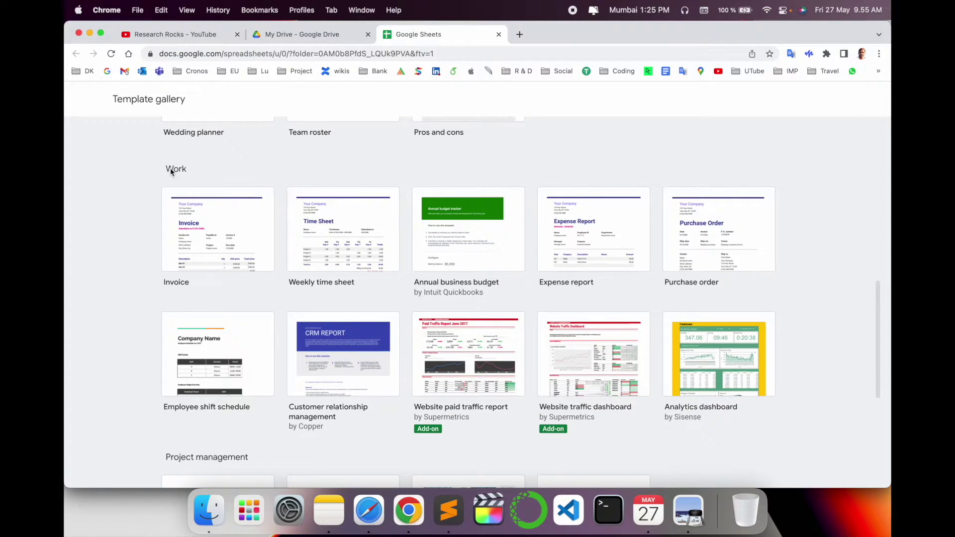
{"action": "left_click", "coordinate": [198, 232]}
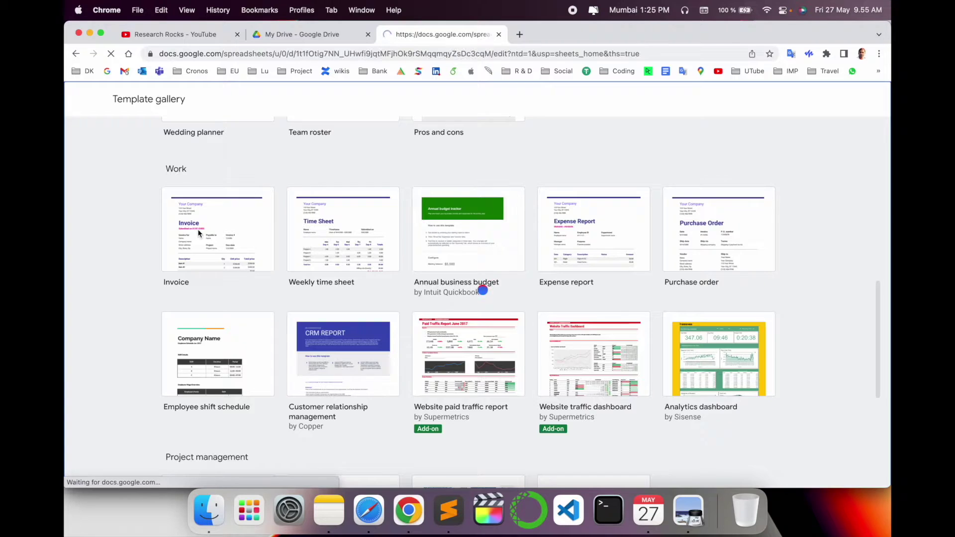
Replace the Your Company heading with 'Research Rocks'.
{"action": "scroll", "coordinate": [371, 236], "scroll_direction": "down", "scroll_amount": 3}
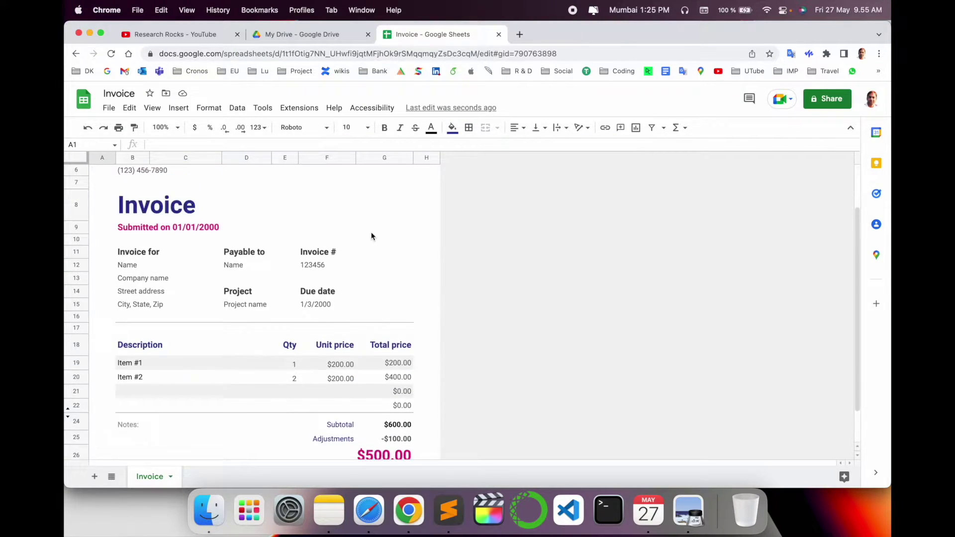
{"action": "scroll", "coordinate": [371, 235], "scroll_direction": "up", "scroll_amount": 3}
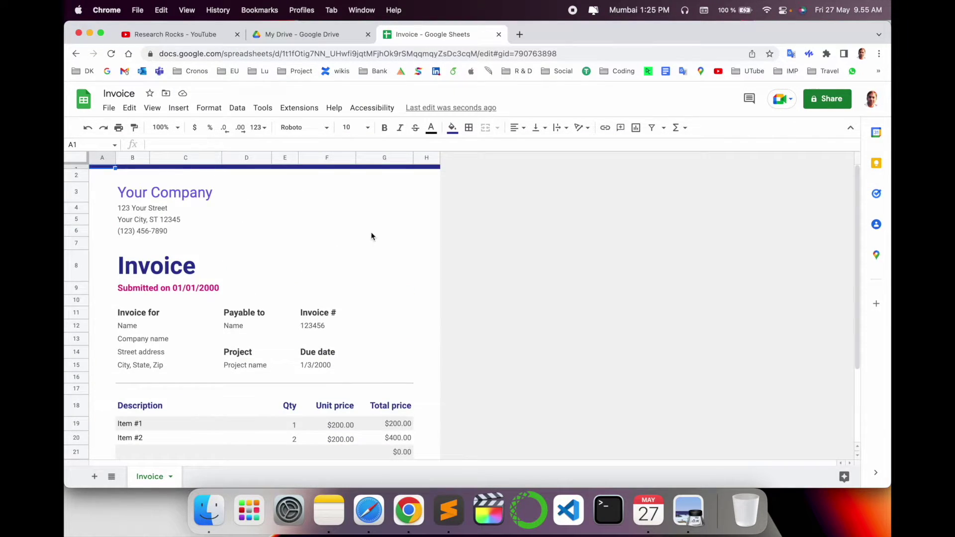
{"action": "left_click", "coordinate": [150, 189]}
{"action": "double_click", "coordinate": [151, 189]}
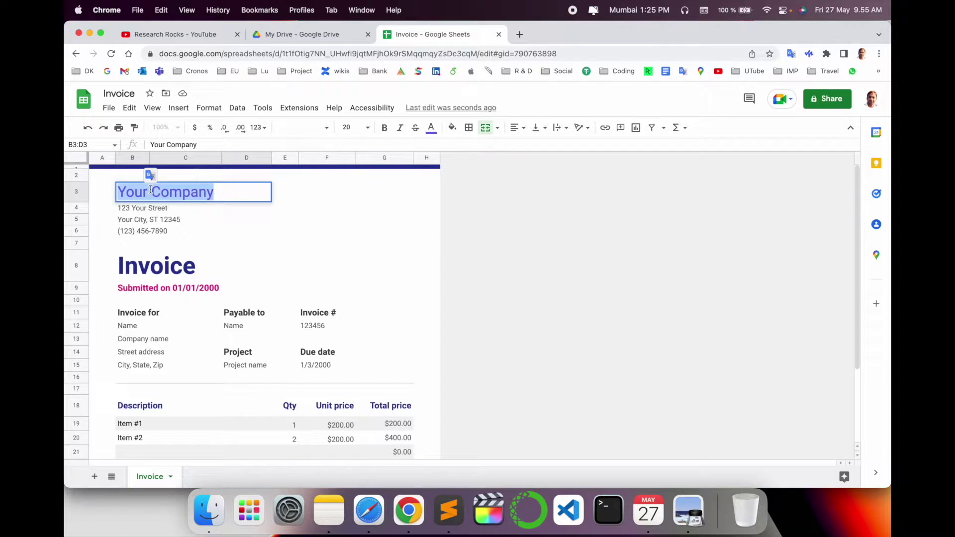
{"action": "type", "text": "Research Rocks"}
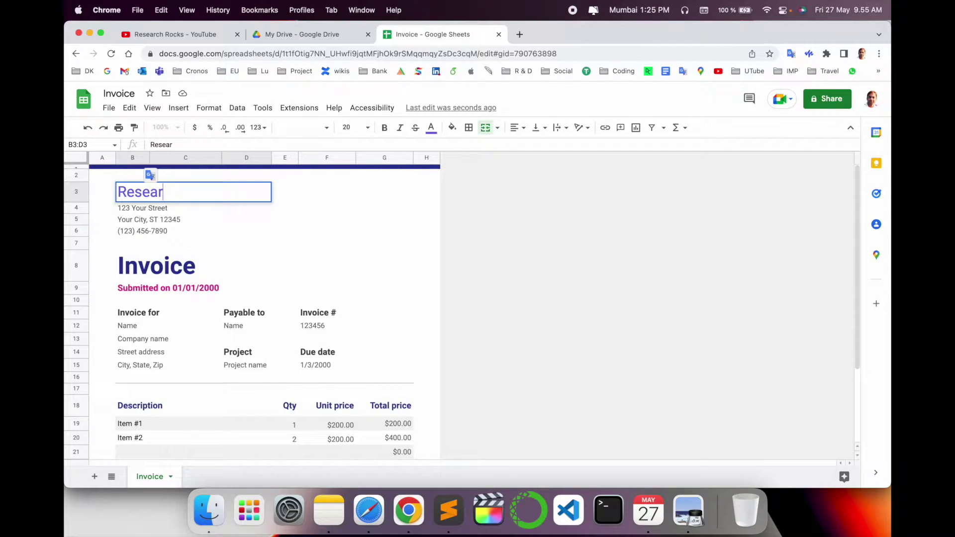
{"action": "left_click", "coordinate": [144, 230]}
Change the Submitted on date to a 2022 date, entering 05 and 27 for month and day.
{"action": "left_click", "coordinate": [142, 209]}
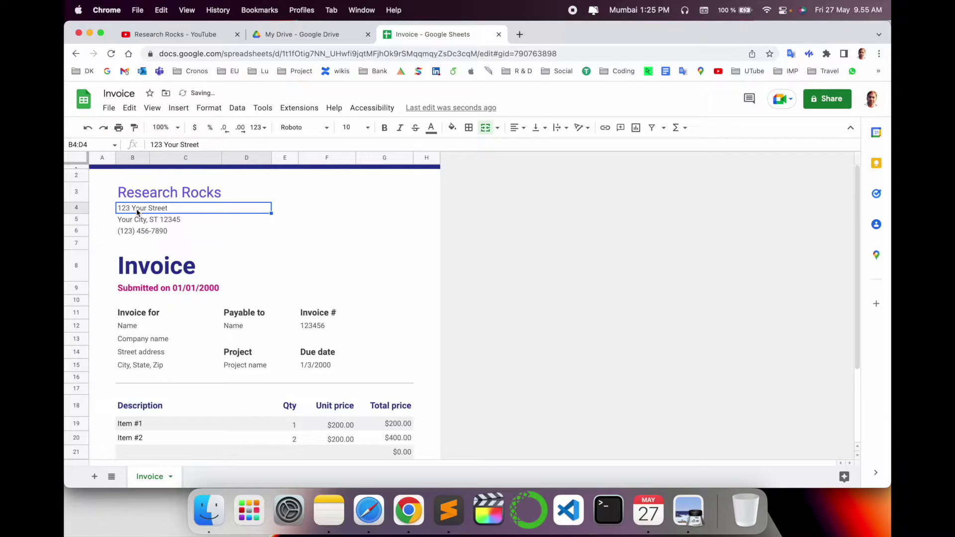
{"action": "left_click", "coordinate": [143, 221]}
{"action": "left_click", "coordinate": [141, 231]}
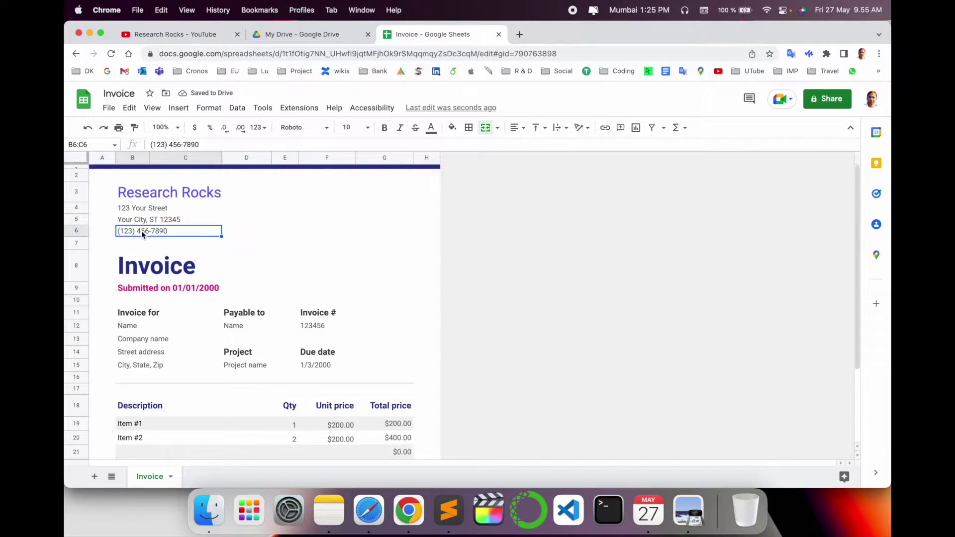
{"action": "left_click", "coordinate": [139, 271]}
{"action": "left_click", "coordinate": [166, 293]}
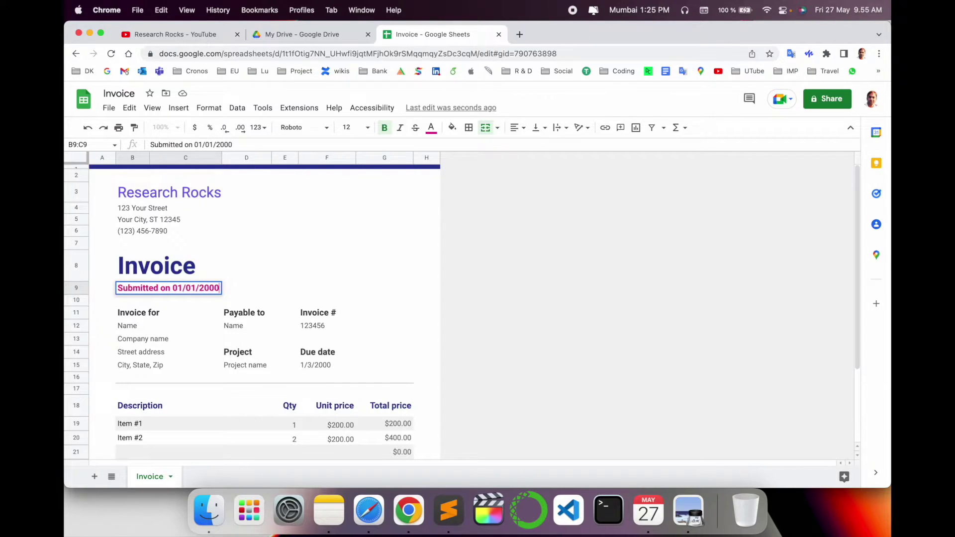
{"action": "key", "text": "BackSpace"}
{"action": "key", "text": "BackSpace"}
{"action": "type", "text": "22"}
{"action": "key", "text": "Left"}
{"action": "key", "text": "Left"}
{"action": "key", "text": "Left"}
{"action": "key", "text": "BackSpace"}
{"action": "key", "text": "BackSpace"}
{"action": "type", "text": "05"}
{"action": "key", "text": "Left"}
{"action": "key", "text": "Left"}
{"action": "key", "text": "Left"}
{"action": "key", "text": "BackSpace"}
{"action": "key", "text": "BackSpace"}
{"action": "type", "text": "27"}
Enter 'Youtube Video' under Invoice for, 'Amazon' under Payable to, and invoice number 101.
{"action": "left_click", "coordinate": [142, 327]}
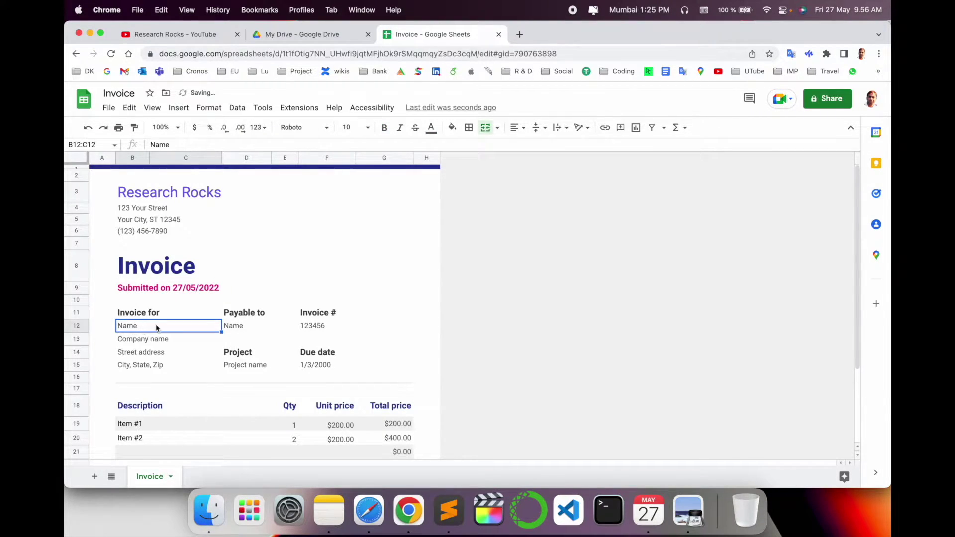
{"action": "type", "text": "Youtube Video"}
{"action": "left_click", "coordinate": [246, 326]}
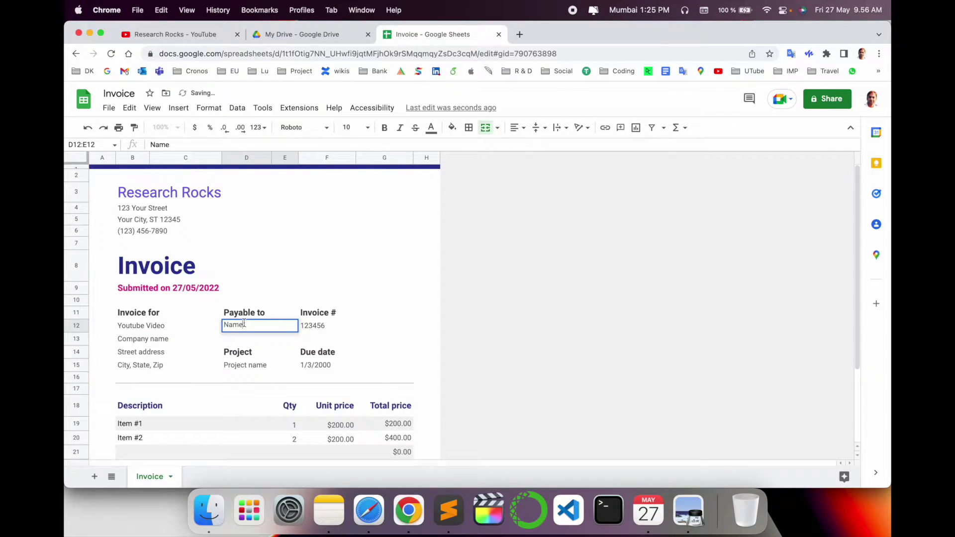
{"action": "type", "text": "Amazon"}
{"action": "left_click", "coordinate": [316, 324]}
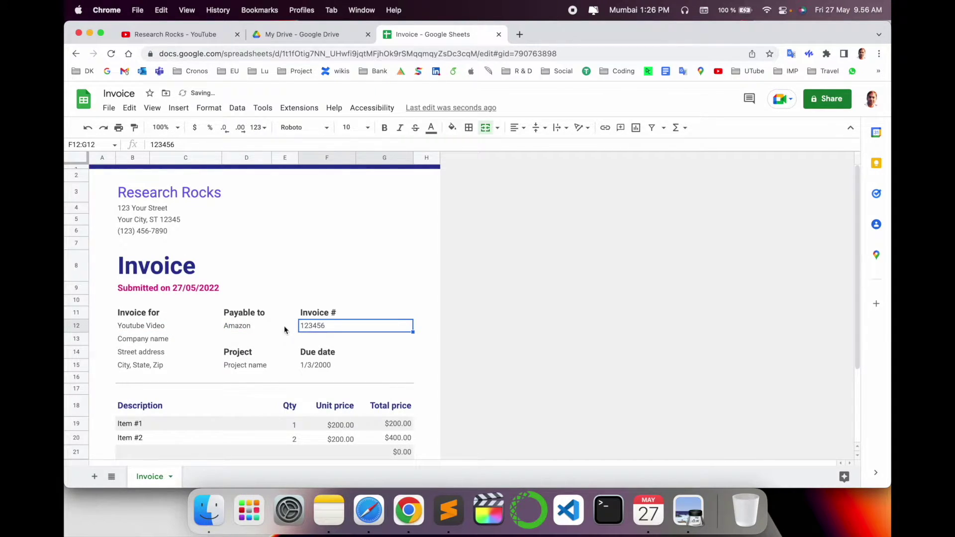
{"action": "double_click", "coordinate": [316, 324]}
{"action": "double_click", "coordinate": [317, 322]}
{"action": "type", "text": "101"}
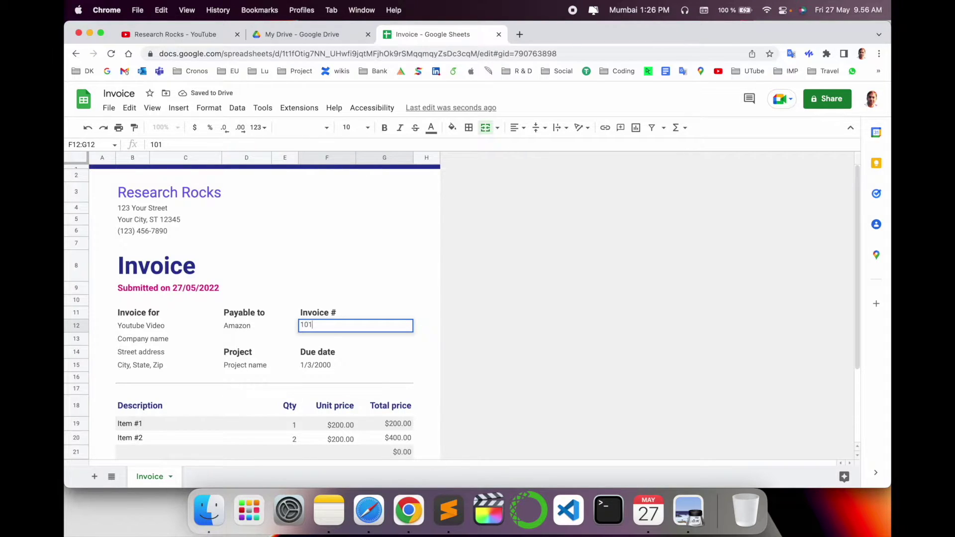
{"action": "left_click", "coordinate": [163, 340]}
Replace the Company name placeholder with 'Denamrk' and start editing the City, State, Zip line.
{"action": "double_click", "coordinate": [162, 340]}
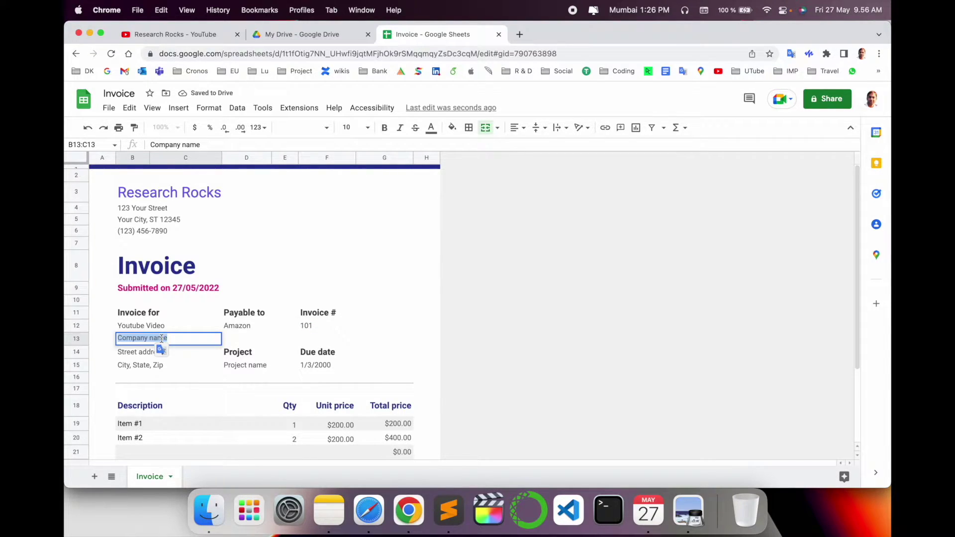
{"action": "type", "text": "Denamrk"}
{"action": "left_click", "coordinate": [149, 351]}
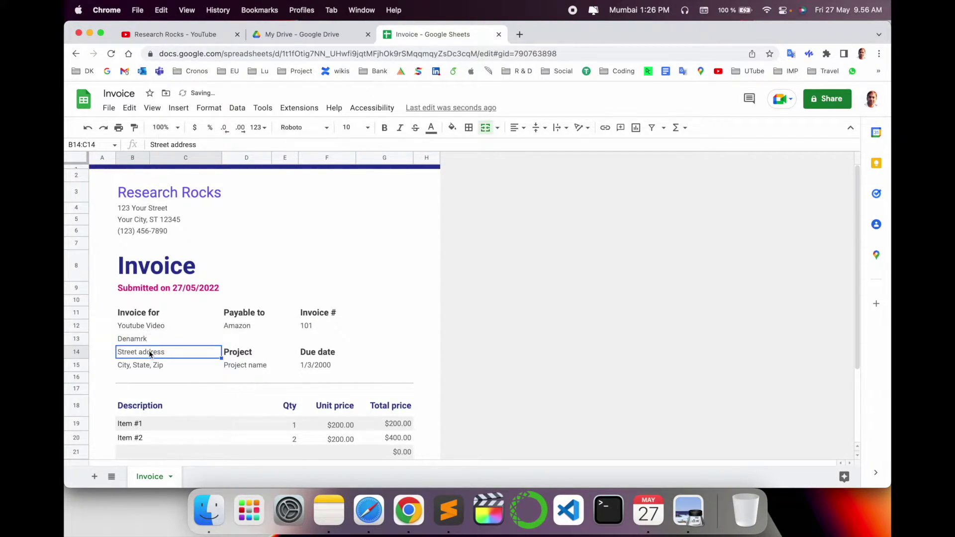
{"action": "left_click", "coordinate": [142, 366]}
{"action": "double_click", "coordinate": [141, 366]}
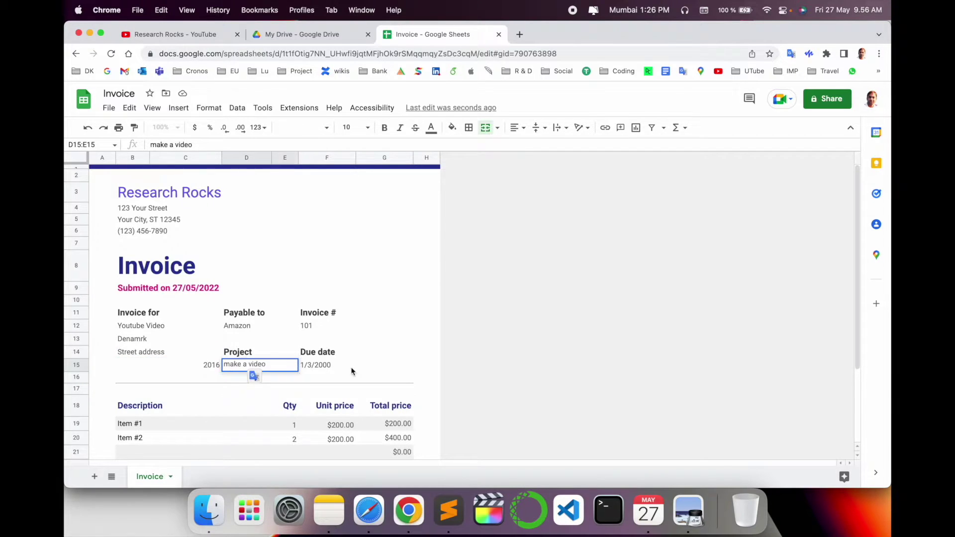
Change the due date from 1/3/2000 to 5/6/2022.
{"action": "left_click", "coordinate": [320, 368]}
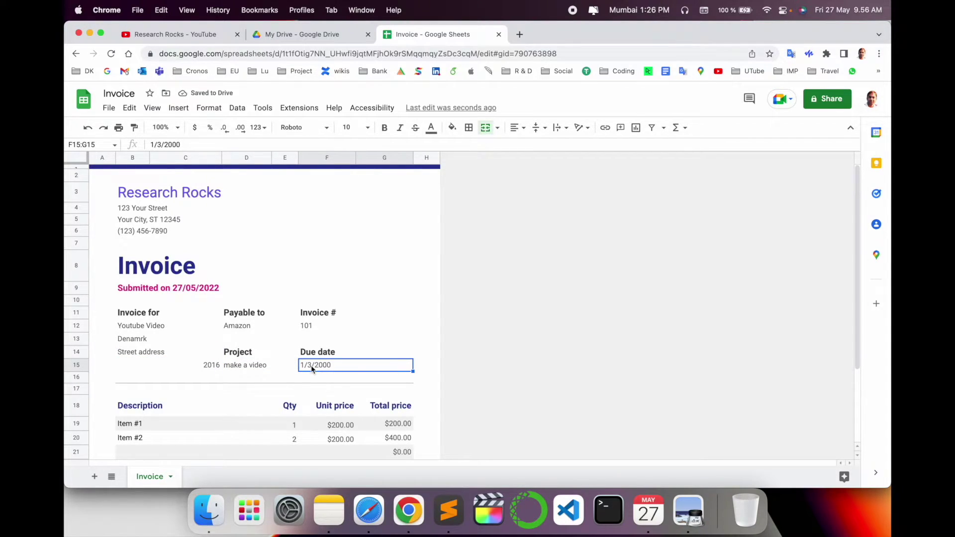
{"action": "double_click", "coordinate": [320, 364]}
{"action": "key", "text": "BackSpace"}
{"action": "key", "text": "BackSpace"}
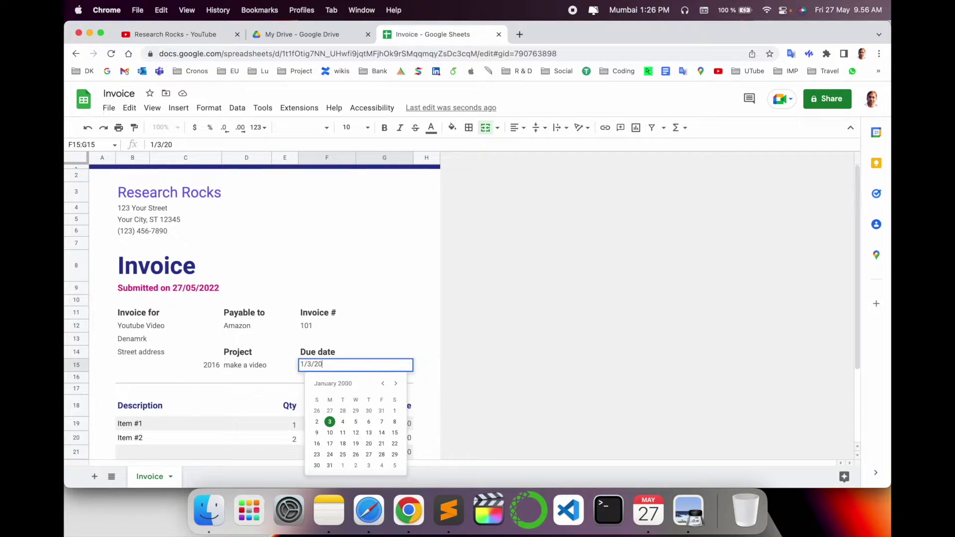
{"action": "type", "text": "22"}
{"action": "key", "text": "Left"}
{"action": "key", "text": "Left"}
{"action": "key", "text": "Left"}
{"action": "key", "text": "Left"}
{"action": "key", "text": "Left"}
{"action": "key", "text": "BackSpace"}
{"action": "type", "text": "6"}
{"action": "key", "text": "Left"}
{"action": "key", "text": "Left"}
{"action": "key", "text": "BackSpace"}
{"action": "type", "text": "05"}
{"action": "left_click", "coordinate": [356, 312]}
{"action": "scroll", "coordinate": [397, 319], "scroll_direction": "down", "scroll_amount": 5}
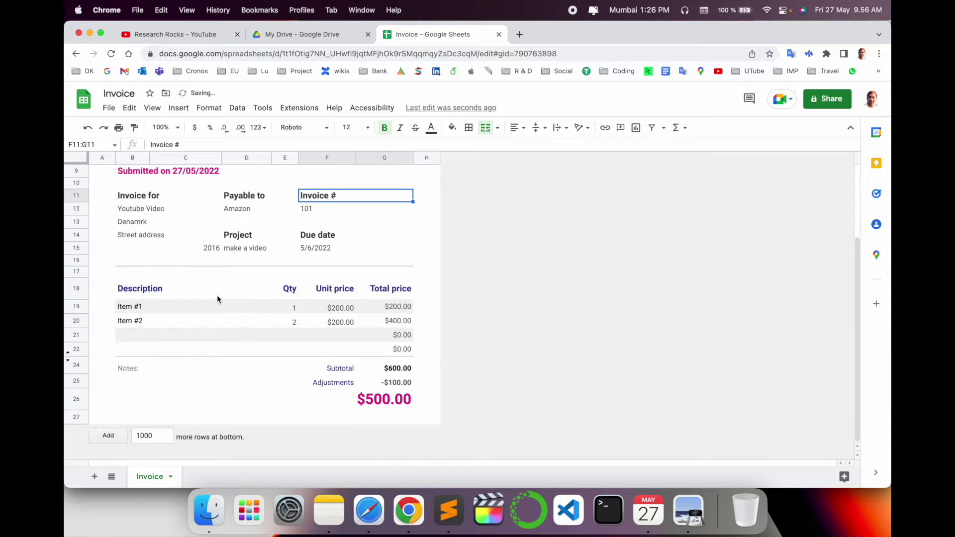
Delete the Item #2 row from the invoice.
{"action": "left_click", "coordinate": [137, 306]}
{"action": "double_click", "coordinate": [168, 306]}
{"action": "key", "text": "super+a"}
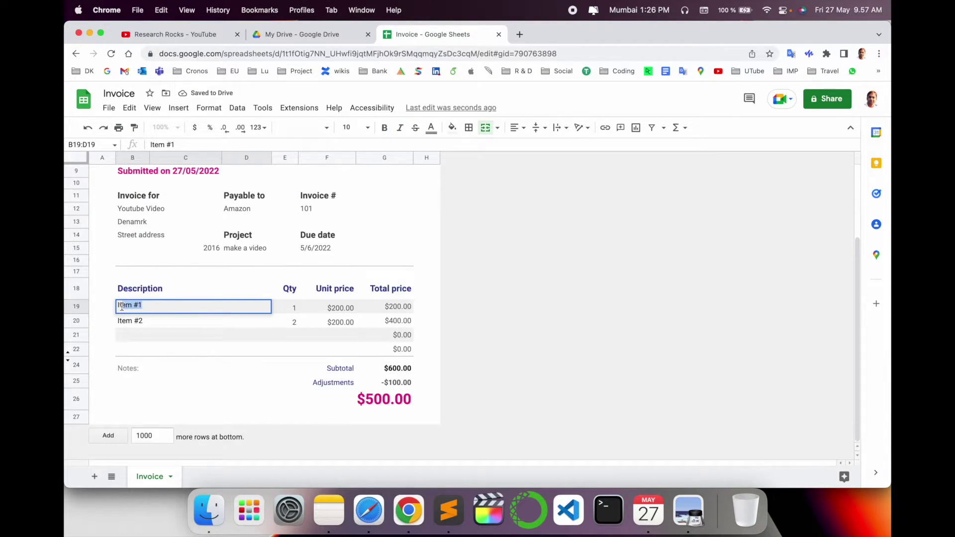
{"action": "left_click", "coordinate": [148, 319]}
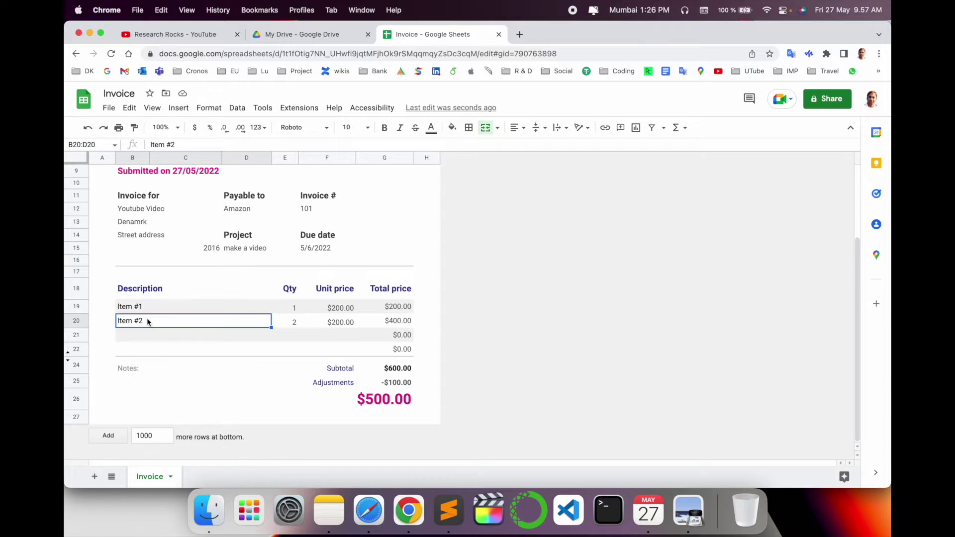
{"action": "right_click", "coordinate": [206, 321]}
{"action": "left_click", "coordinate": [234, 317]}
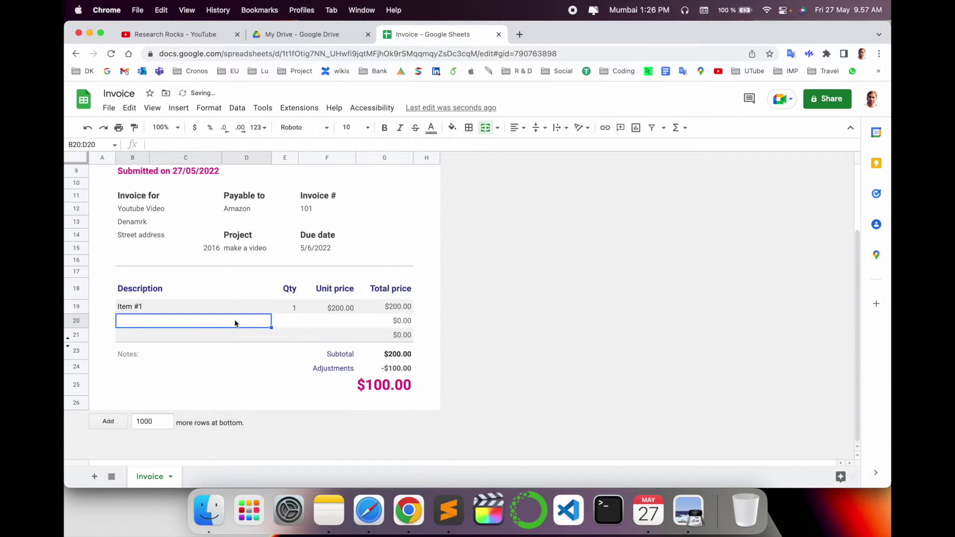
Set Item #1's unit price to $200.00 at quantity 1.
{"action": "left_click", "coordinate": [193, 307]}
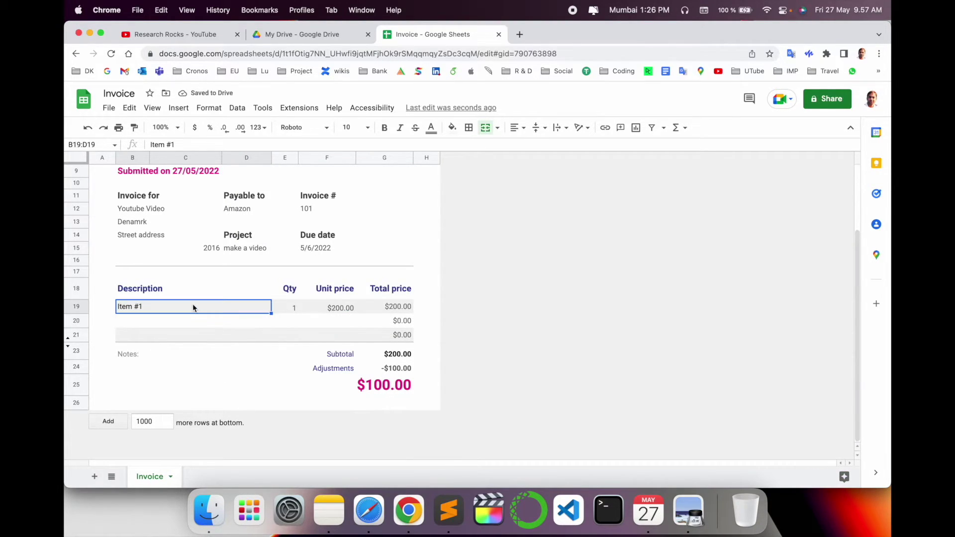
{"action": "left_click", "coordinate": [294, 308]}
{"action": "double_click", "coordinate": [338, 308]}
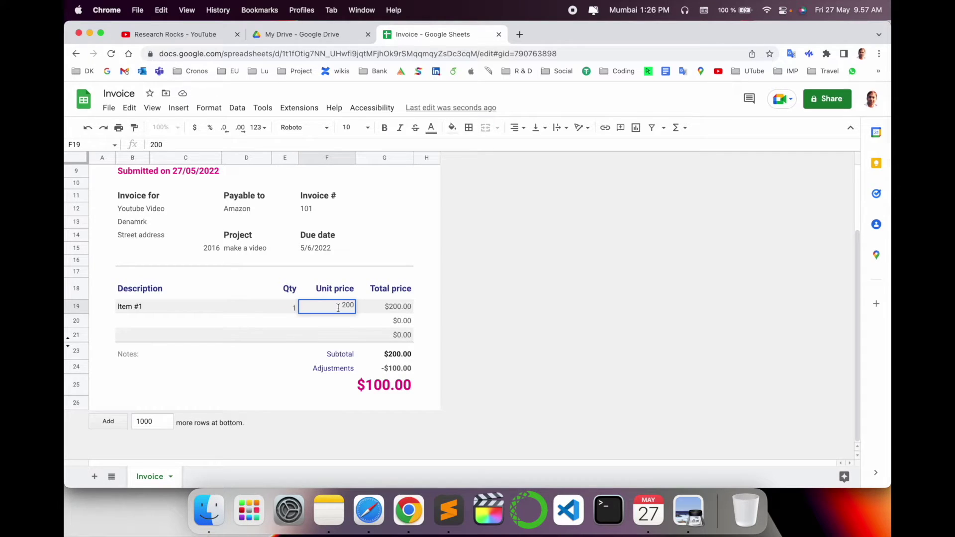
{"action": "left_click", "coordinate": [397, 307]}
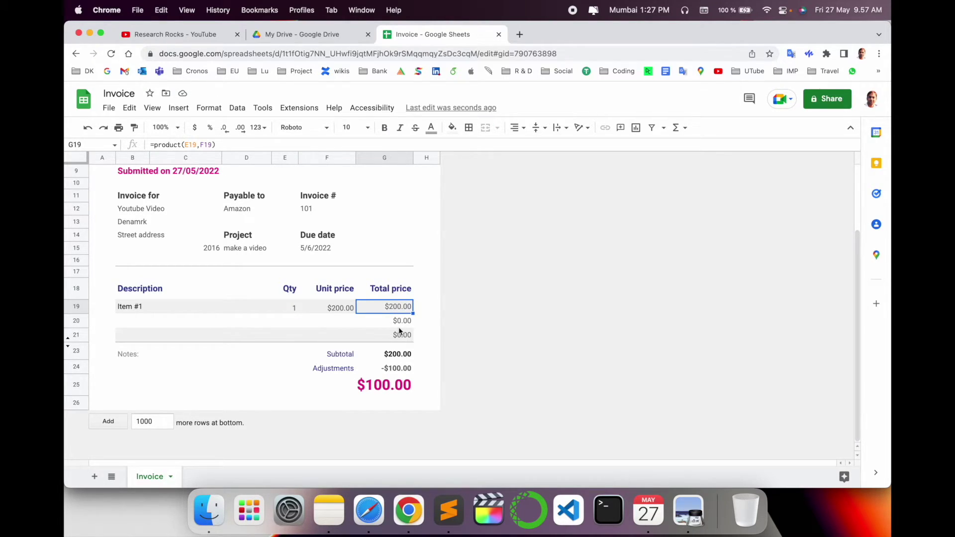
Check the line total and subtotal, and set the adjustment to -$100.00 for a $100.00 total.
{"action": "left_click", "coordinate": [408, 336]}
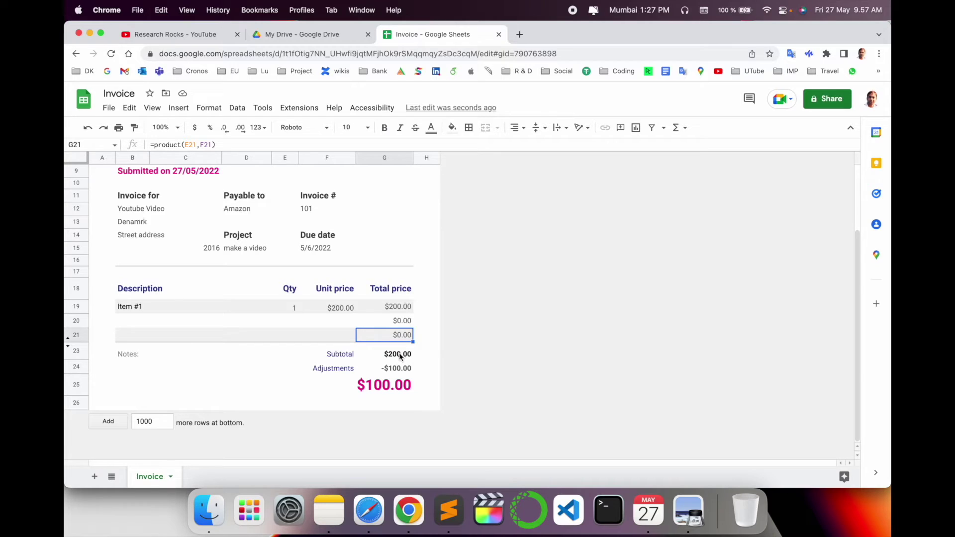
{"action": "left_click", "coordinate": [398, 357]}
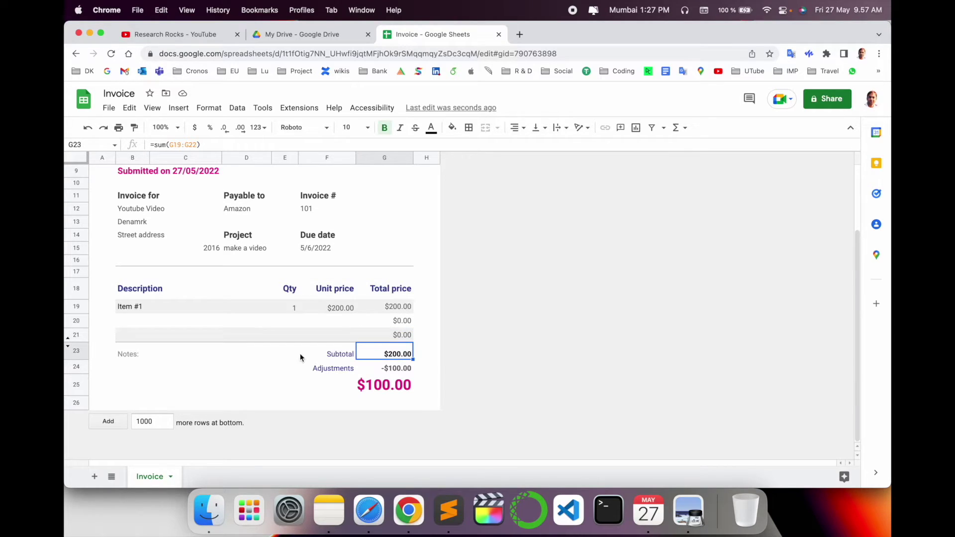
{"action": "left_click", "coordinate": [395, 368]}
{"action": "left_click", "coordinate": [323, 373]}
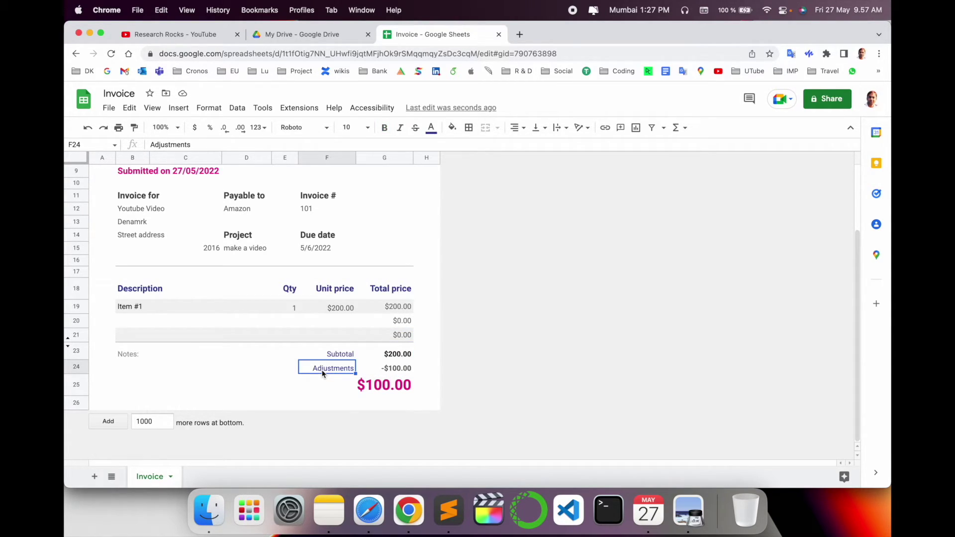
{"action": "double_click", "coordinate": [398, 368]}
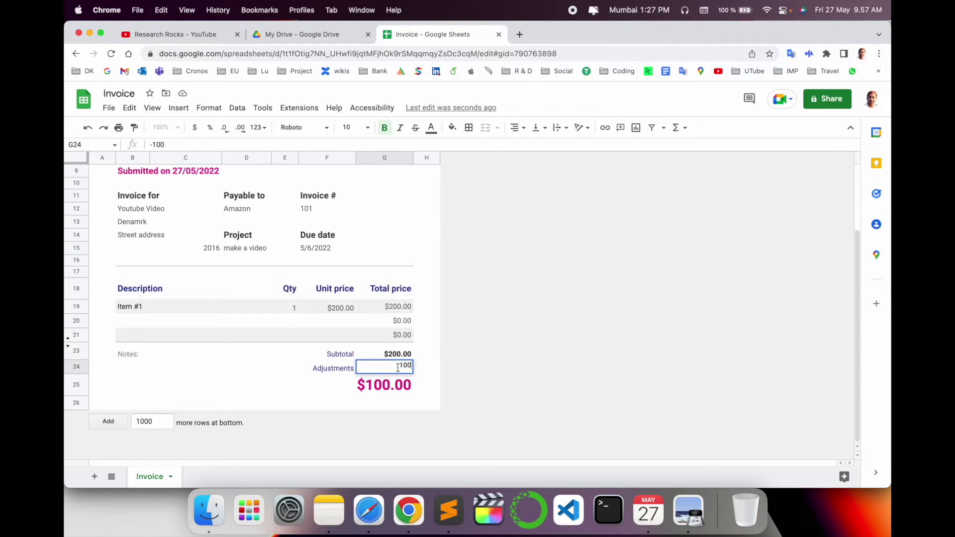
{"action": "left_click", "coordinate": [303, 400]}
{"action": "left_click", "coordinate": [383, 388]}
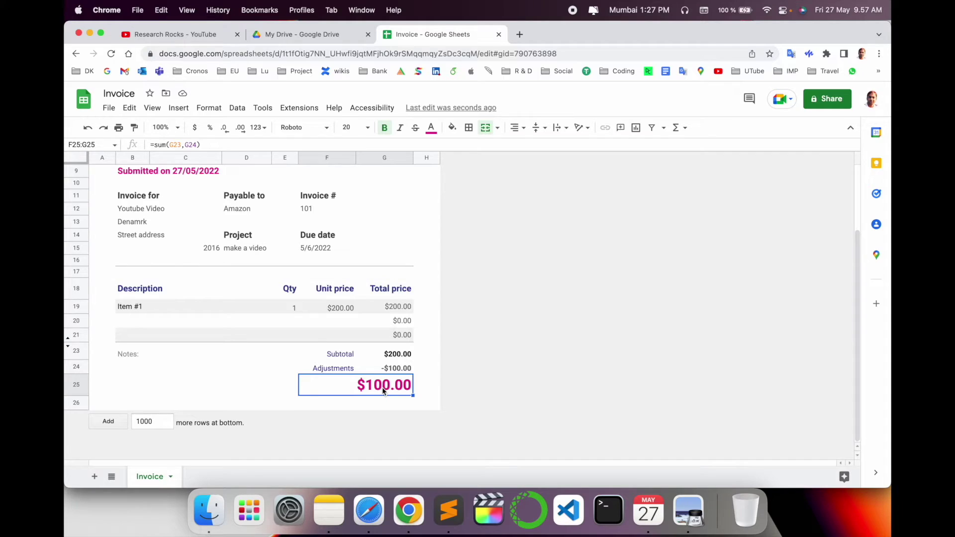
Add 1000 more rows at the bottom of the sheet, then return to the invoice's top.
{"action": "scroll", "coordinate": [382, 387], "scroll_direction": "up", "scroll_amount": 5}
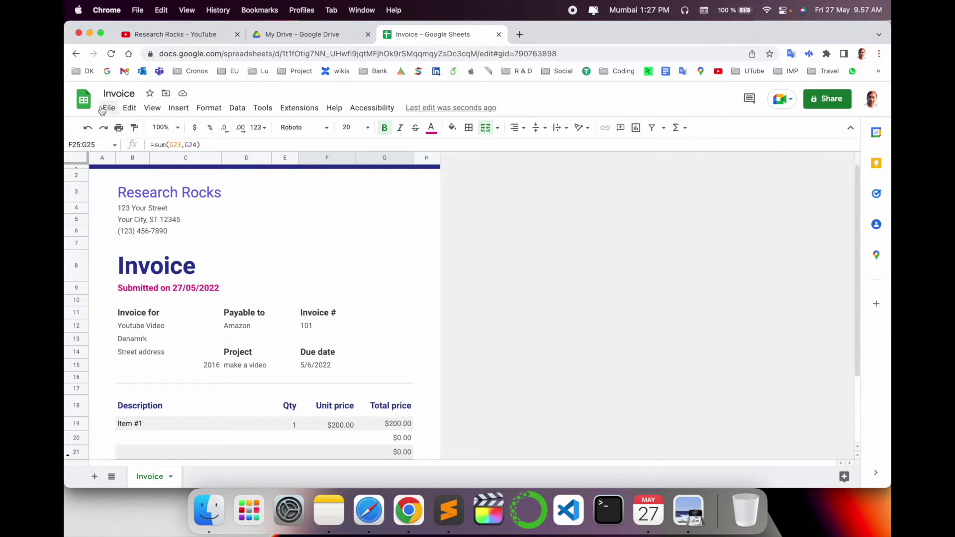
{"action": "scroll", "coordinate": [234, 231], "scroll_direction": "down", "scroll_amount": 5}
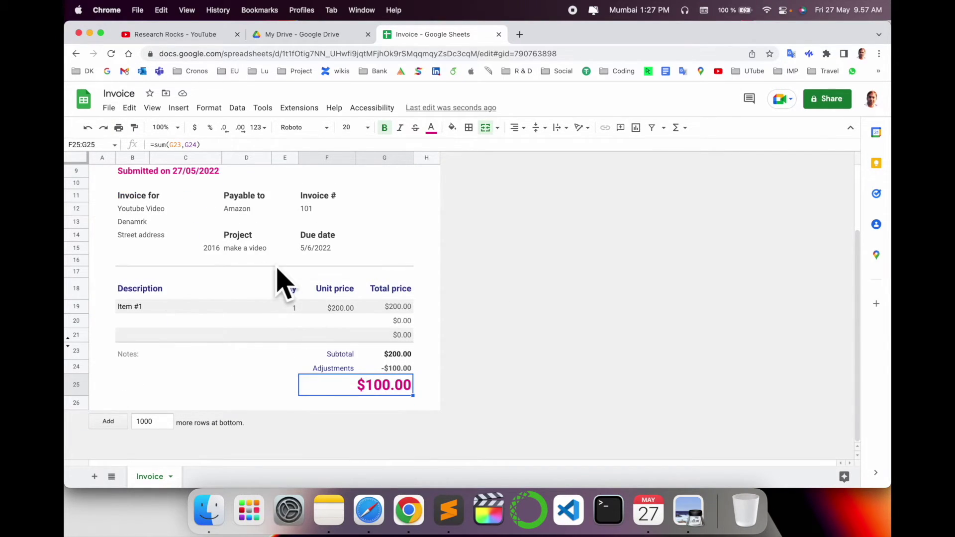
{"action": "scroll", "coordinate": [239, 249], "scroll_direction": "up", "scroll_amount": 5}
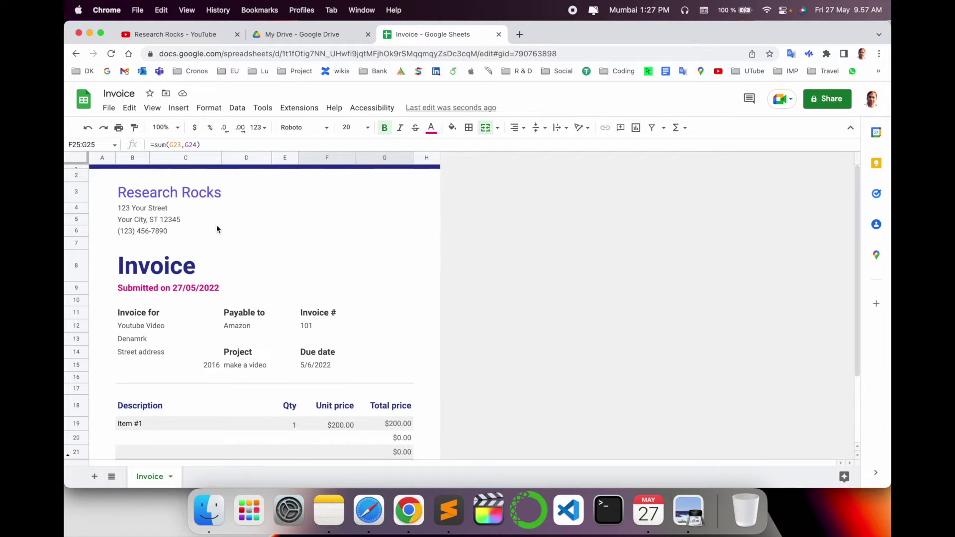
{"action": "scroll", "coordinate": [209, 213], "scroll_direction": "down", "scroll_amount": 5}
{"action": "left_click", "coordinate": [108, 421]}
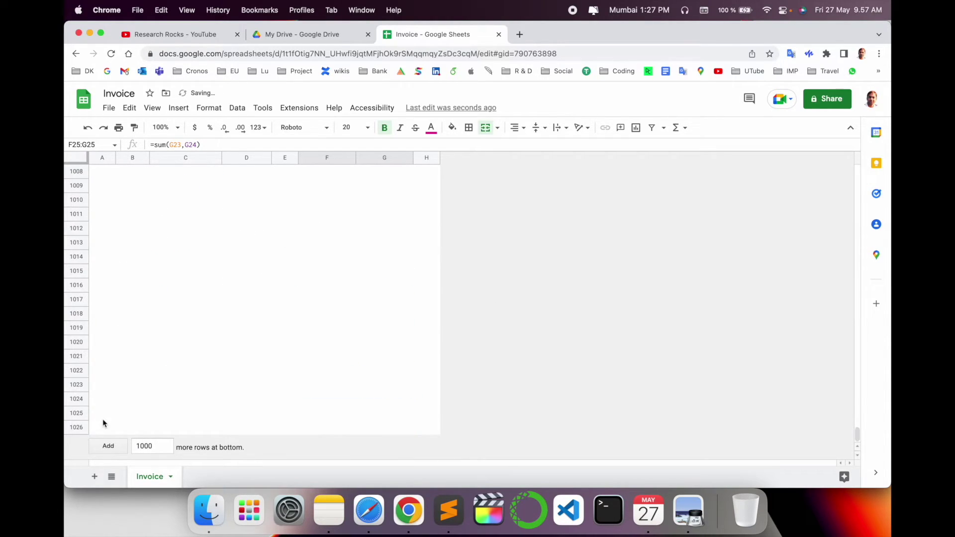
{"action": "scroll", "coordinate": [304, 220], "scroll_direction": "up", "scroll_amount": 10}
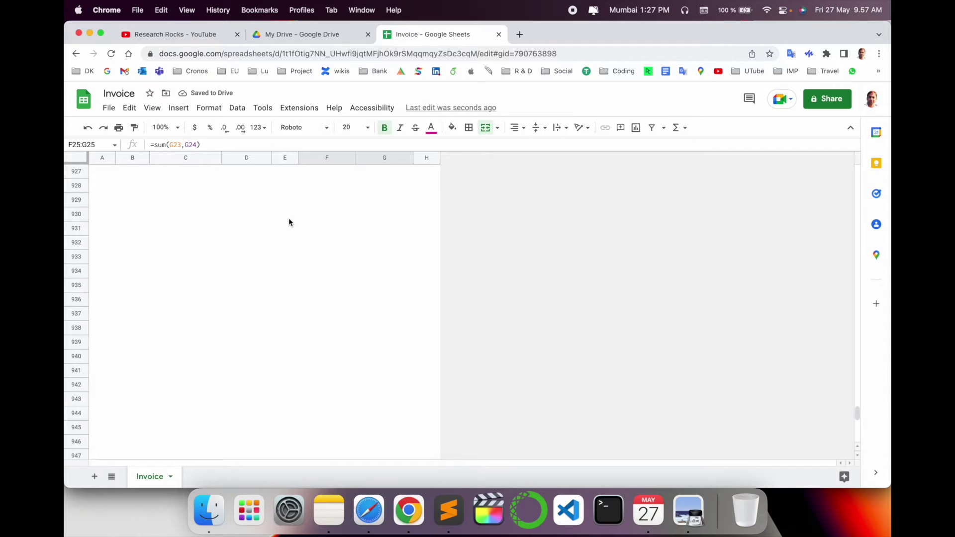
{"action": "left_click", "coordinate": [158, 477]}
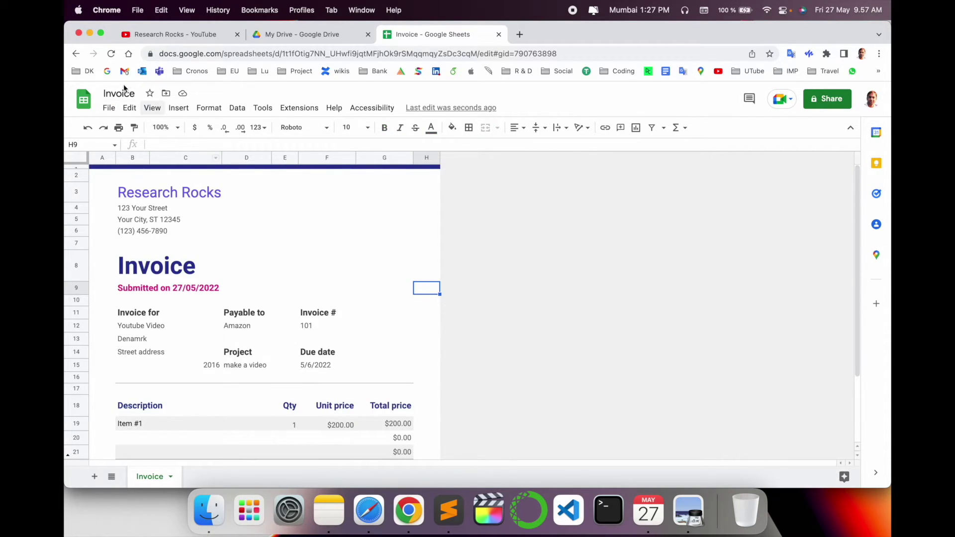
Export the invoice as PDF (.pdf) via File > Download and open the downloaded file.
{"action": "left_click", "coordinate": [109, 108]}
{"action": "mouse_move", "coordinate": [181, 243]}
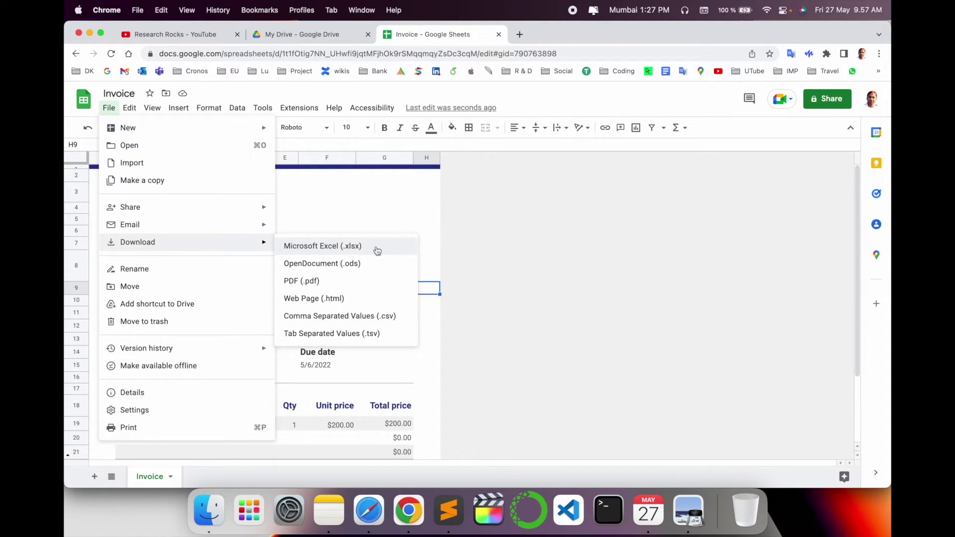
{"action": "left_click", "coordinate": [317, 281]}
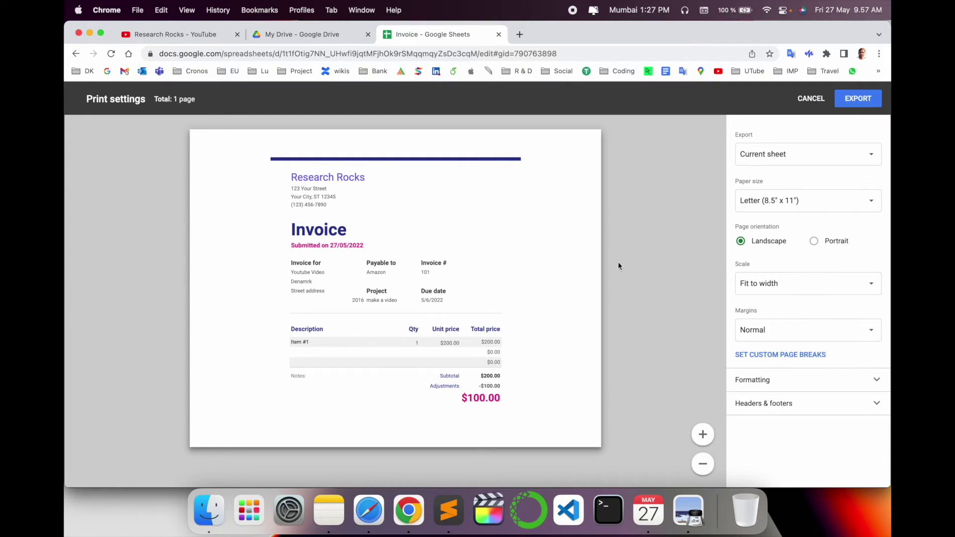
{"action": "left_click", "coordinate": [867, 109]}
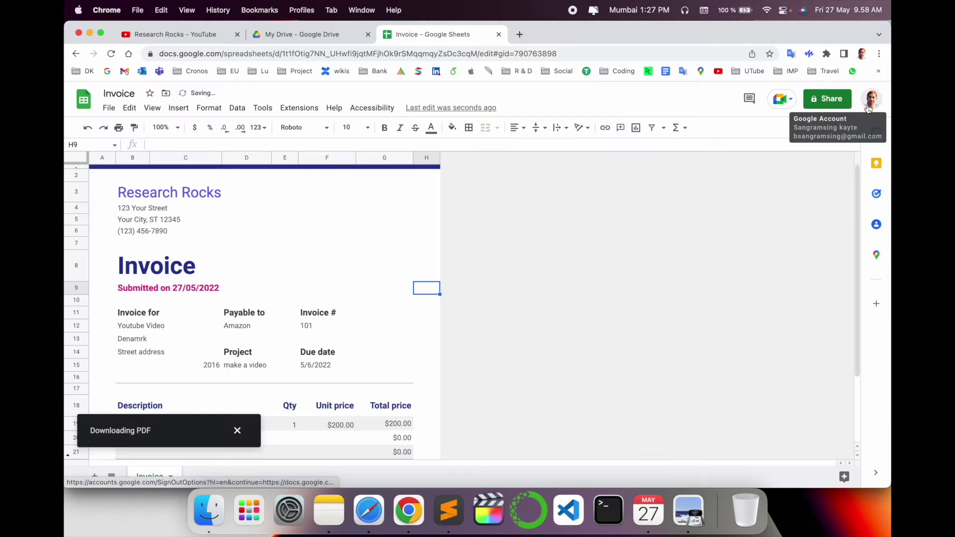
{"action": "left_click", "coordinate": [128, 472]}
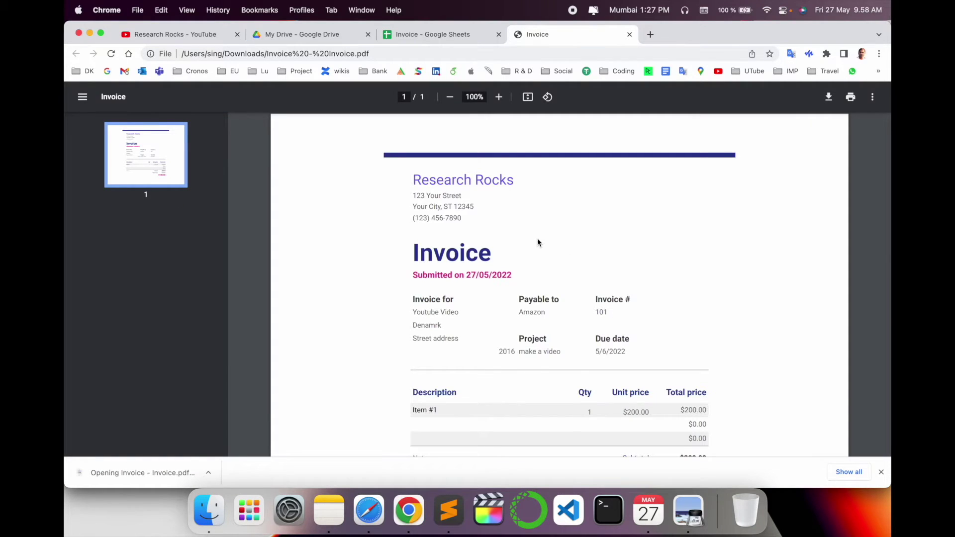
{"action": "scroll", "coordinate": [598, 267], "scroll_direction": "down", "scroll_amount": 3}
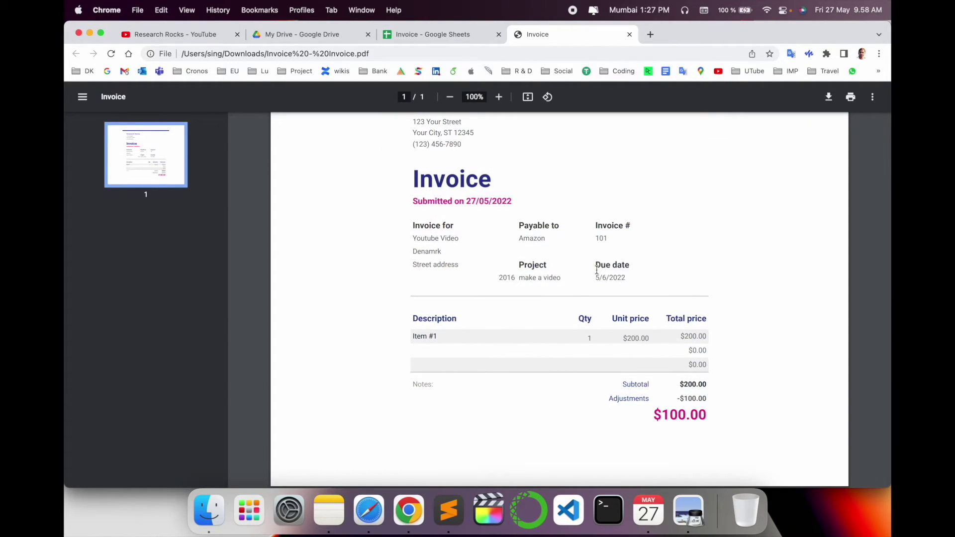
{"action": "scroll", "coordinate": [596, 270], "scroll_direction": "up", "scroll_amount": 3}
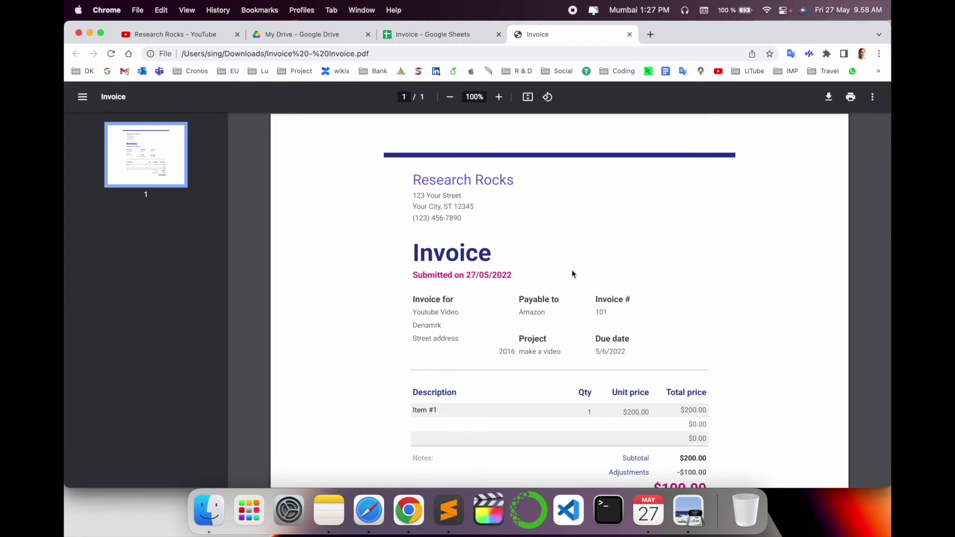
{"action": "scroll", "coordinate": [572, 271], "scroll_direction": "down", "scroll_amount": 3}
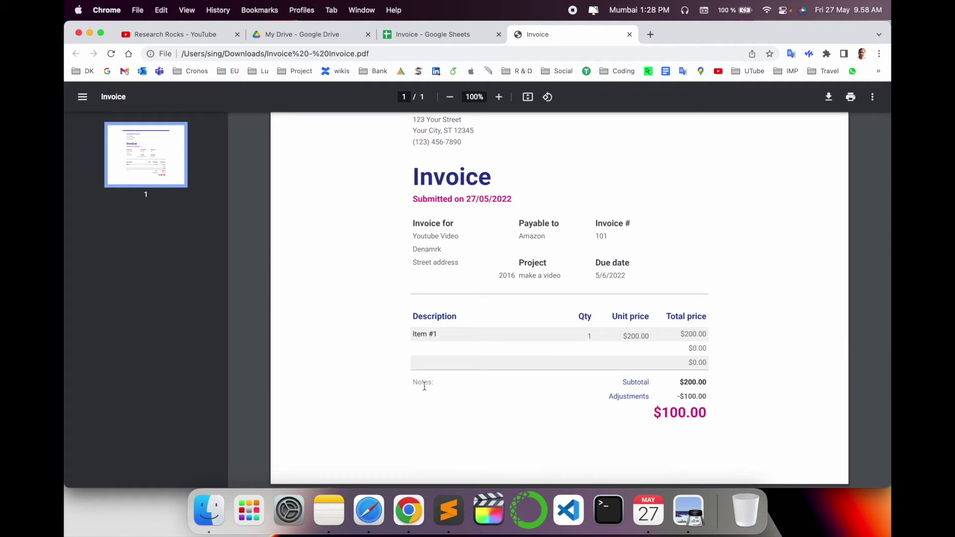
{"action": "left_click_drag", "start_coordinate": [414, 381], "coordinate": [452, 386]}
{"action": "left_click_drag", "start_coordinate": [449, 386], "coordinate": [399, 382]}
{"action": "scroll", "coordinate": [541, 372], "scroll_direction": "up", "scroll_amount": 3}
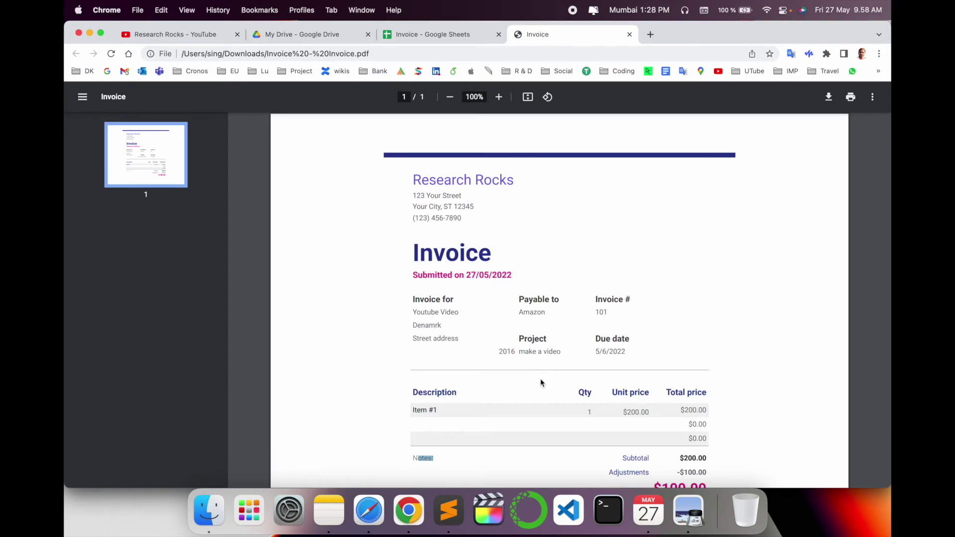
Close the invoice PDF tab to get back to the Google Sheets invoice.
{"action": "left_click", "coordinate": [629, 35]}
{"action": "key", "text": "Up"}
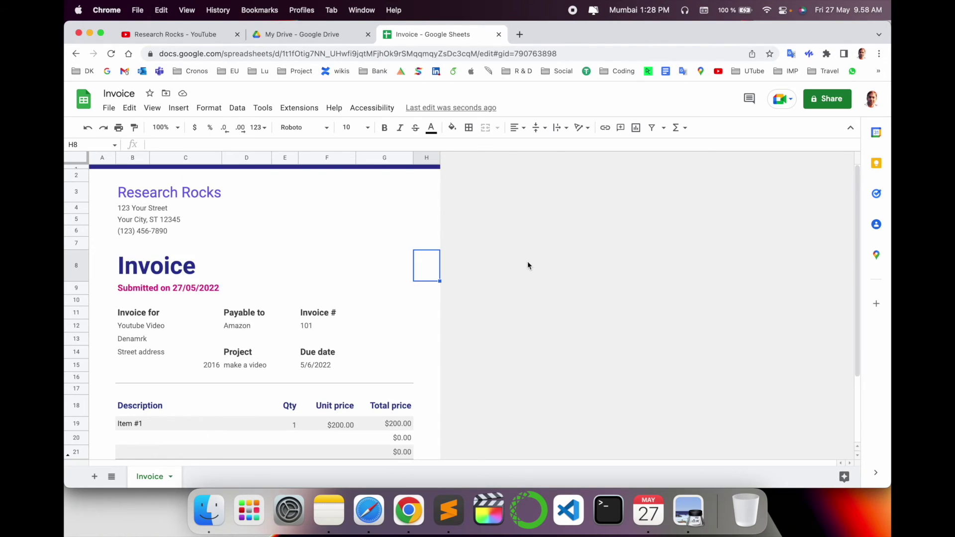